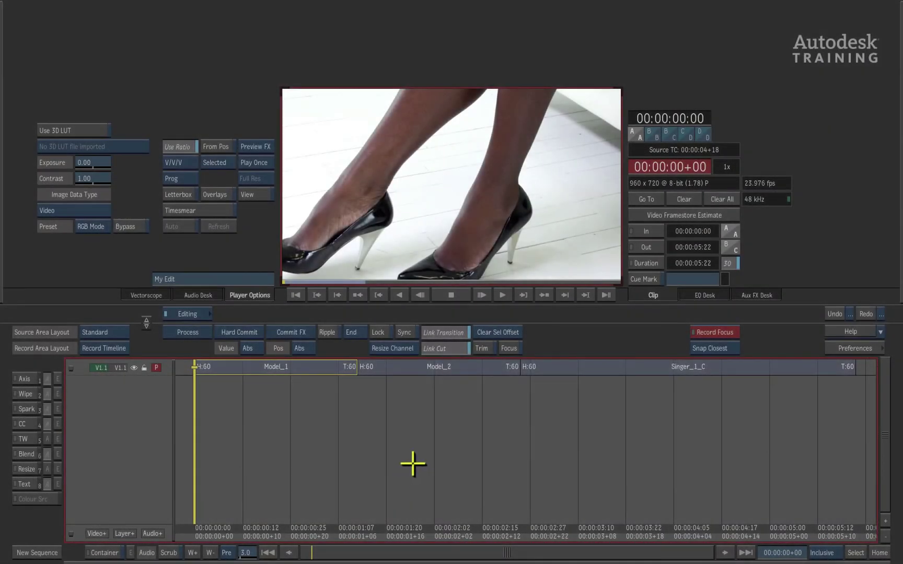
- Scrub through the edit to the Singer clip and back and forth around Model_2
{"action": "left_click_drag", "start_coordinate": [194, 452], "coordinate": [398, 423]}
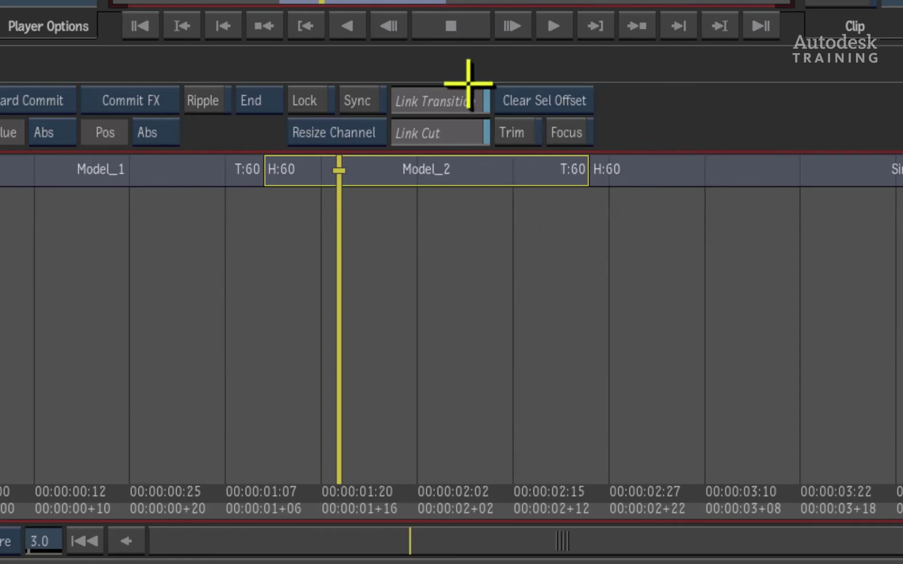
{"action": "left_click_drag", "start_coordinate": [342, 370], "coordinate": [474, 369]}
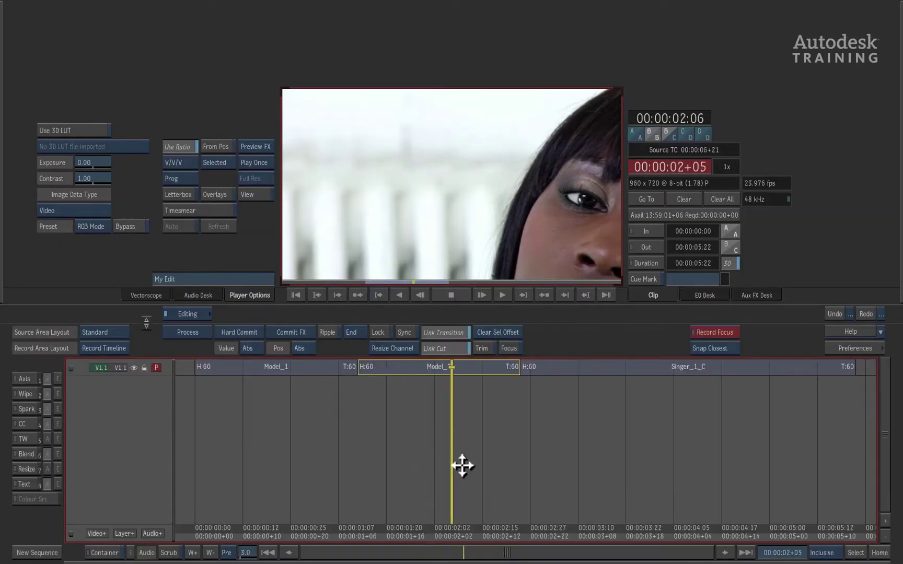
{"action": "left_click_drag", "start_coordinate": [463, 466], "coordinate": [420, 429]}
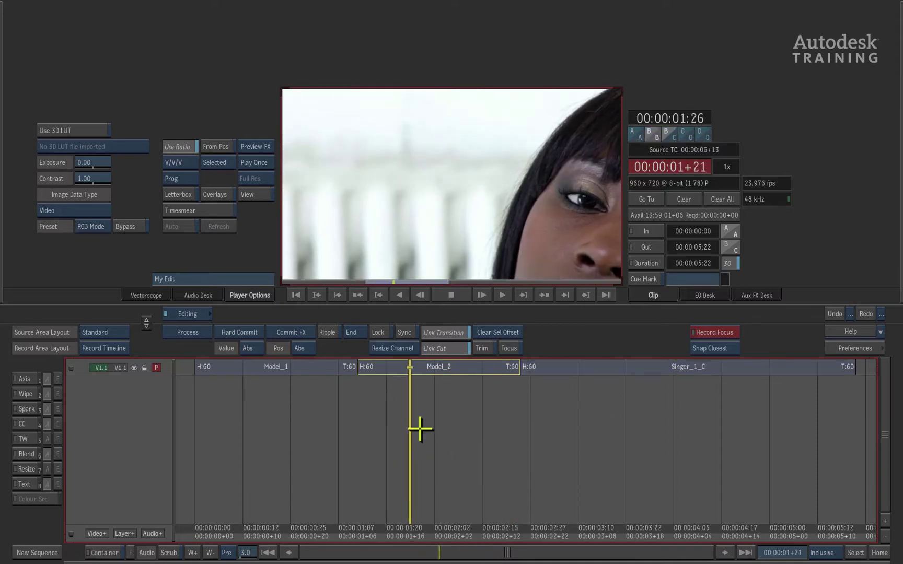
- Match Model_2 out to the desktop as source clip 0004C2 and scrub it to 07+05
{"action": "left_click", "coordinate": [467, 369]}
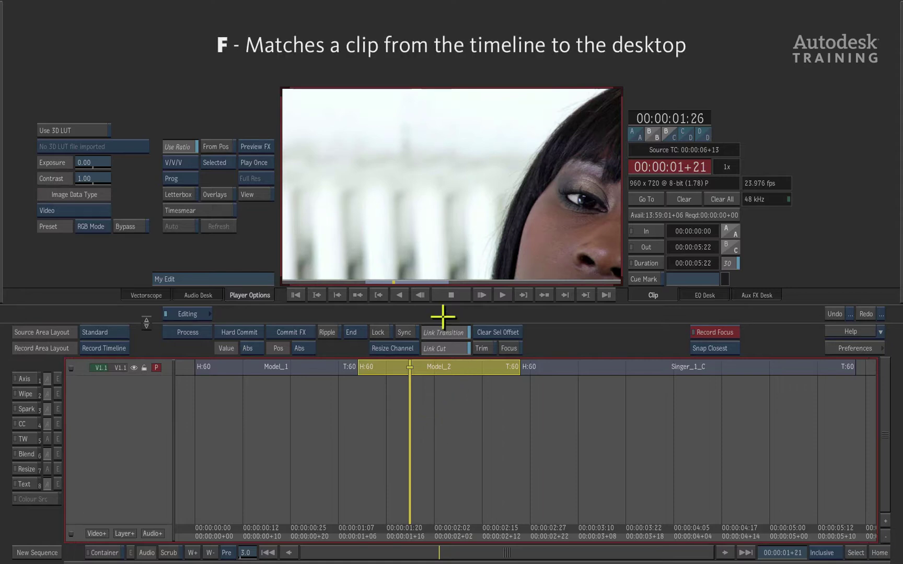
{"action": "key", "text": "f"}
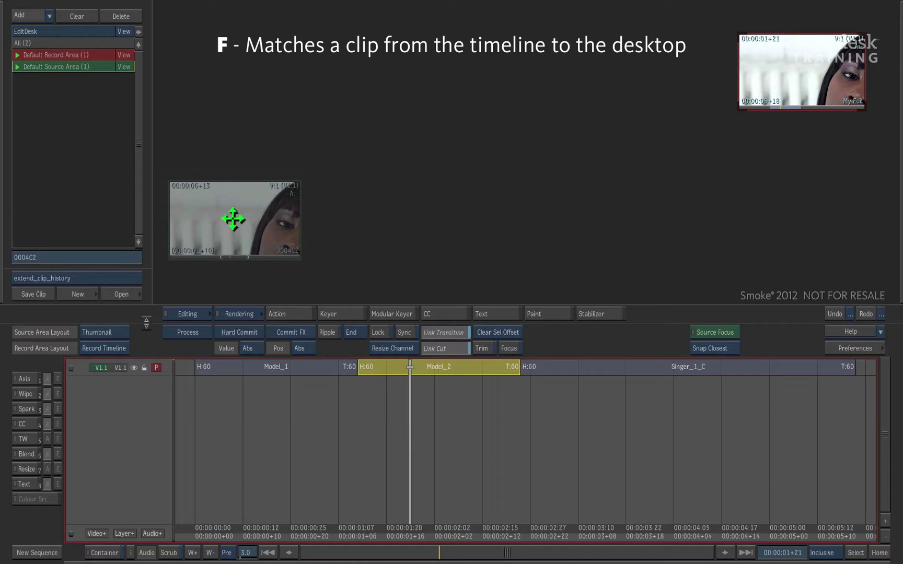
{"action": "left_click", "coordinate": [230, 227]}
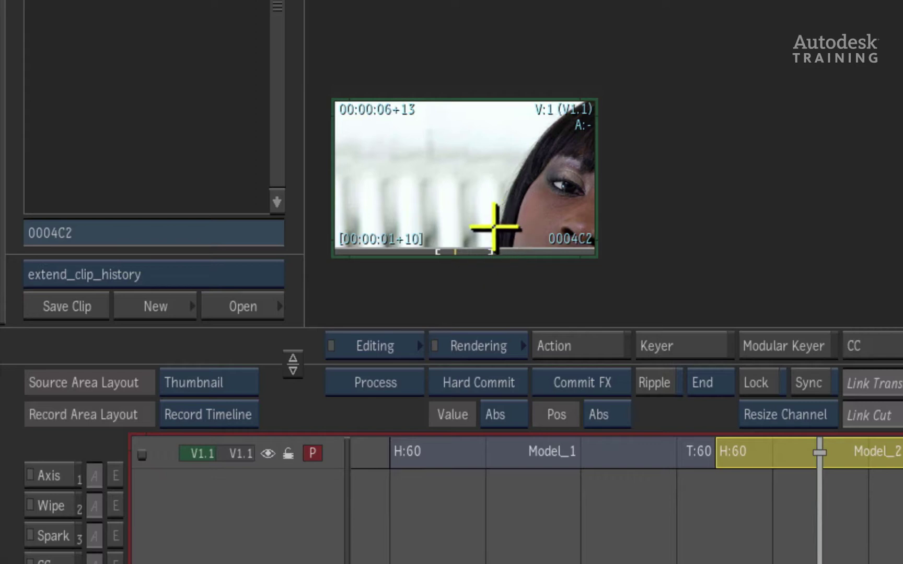
{"action": "mouse_move", "coordinate": [495, 228]}
{"action": "left_mouse_down"}
{"action": "mouse_move", "coordinate": [374, 209]}
{"action": "mouse_move", "coordinate": [516, 238]}
{"action": "left_mouse_up"}
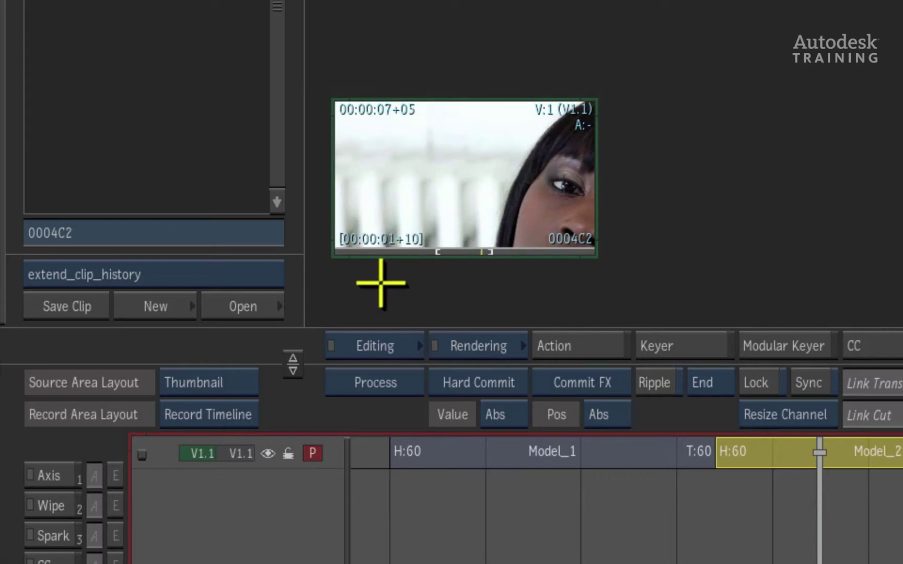
- Take 0004C2 into Action, load the zoom_effect setup and go to the in point at frame 61
{"action": "left_click", "coordinate": [569, 342]}
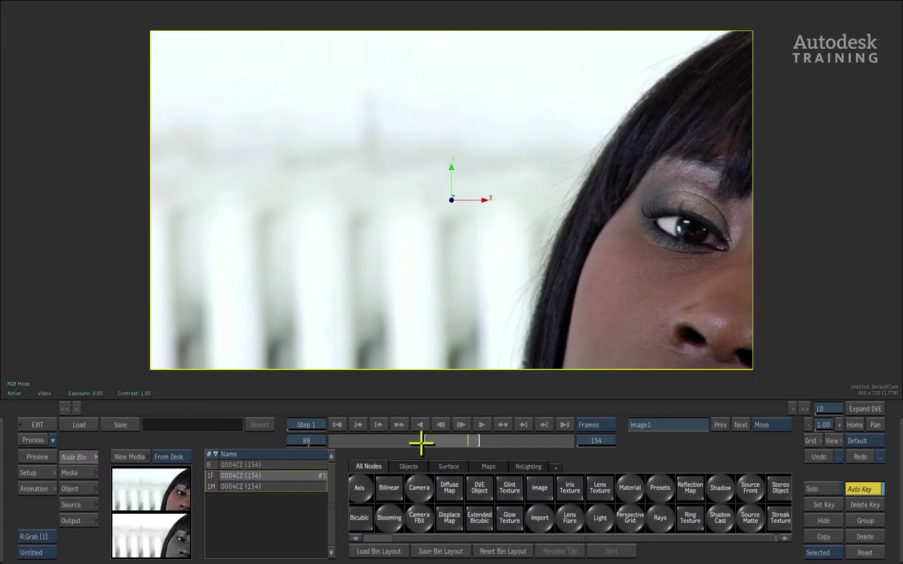
{"action": "left_click", "coordinate": [80, 425]}
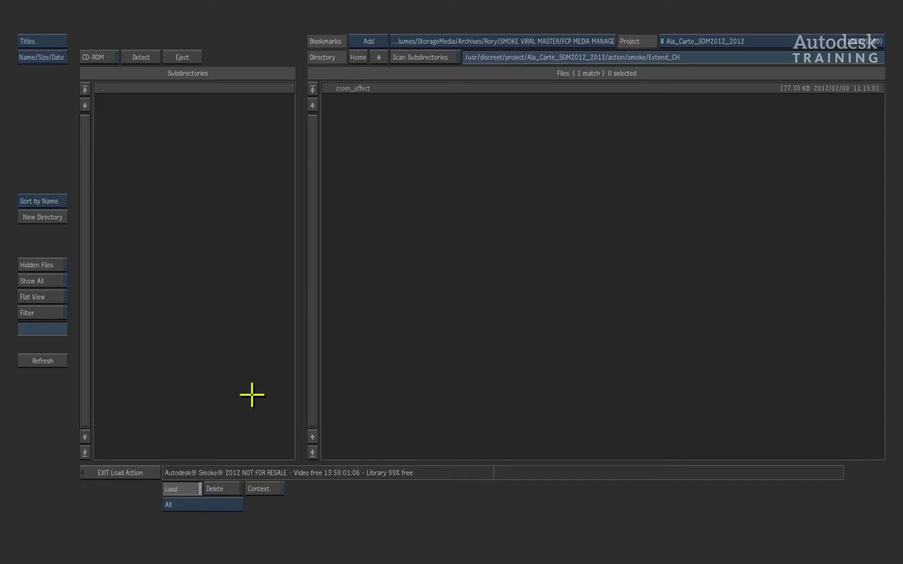
{"action": "left_click", "coordinate": [375, 88]}
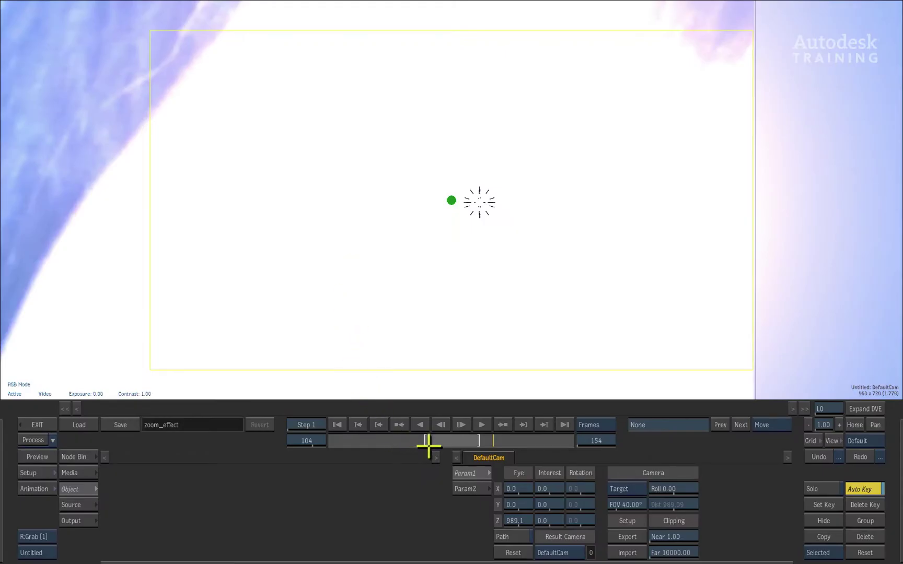
{"action": "left_click_drag", "start_coordinate": [490, 440], "coordinate": [459, 438]}
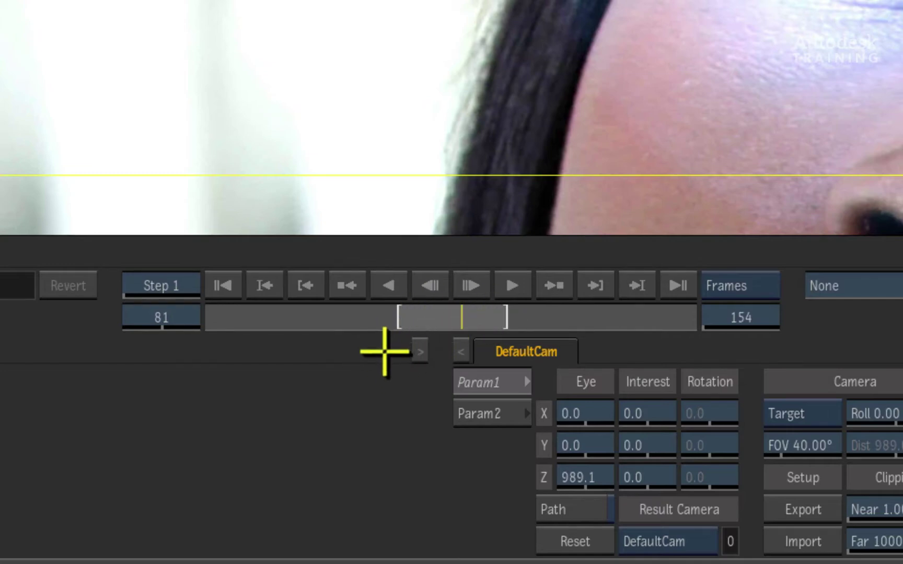
{"action": "left_click", "coordinate": [299, 282]}
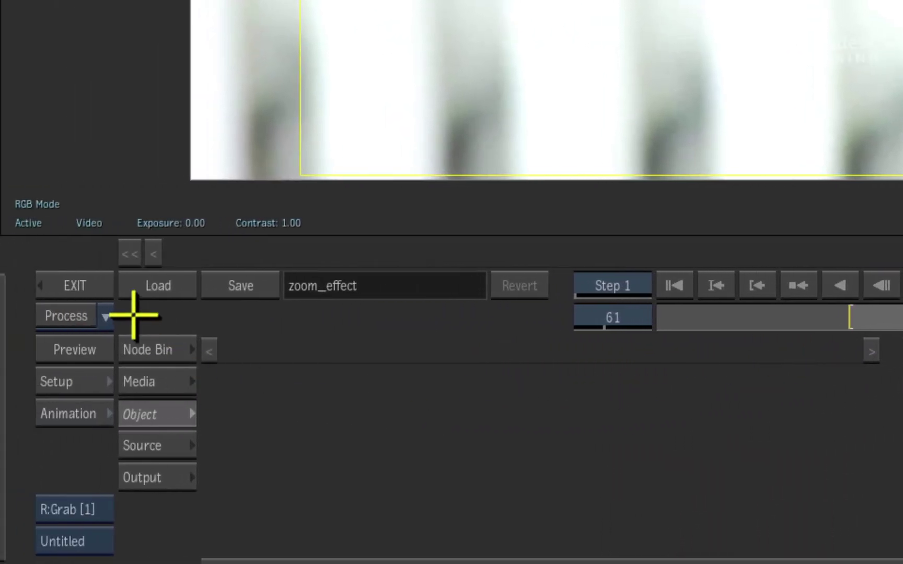
- Run Process & Create History on zoom_effect, aborting the render at frame 37 of 94
{"action": "left_click", "coordinate": [107, 310]}
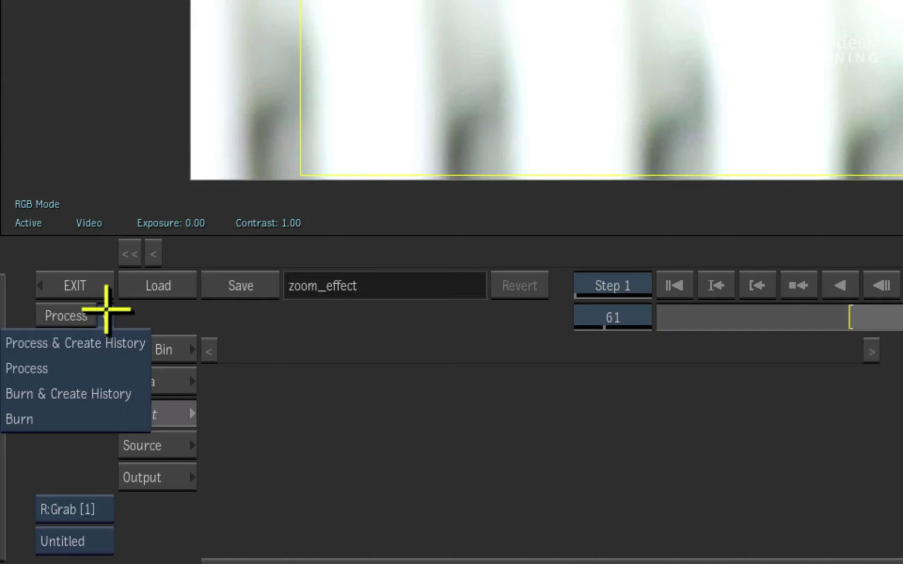
{"action": "left_click", "coordinate": [136, 341]}
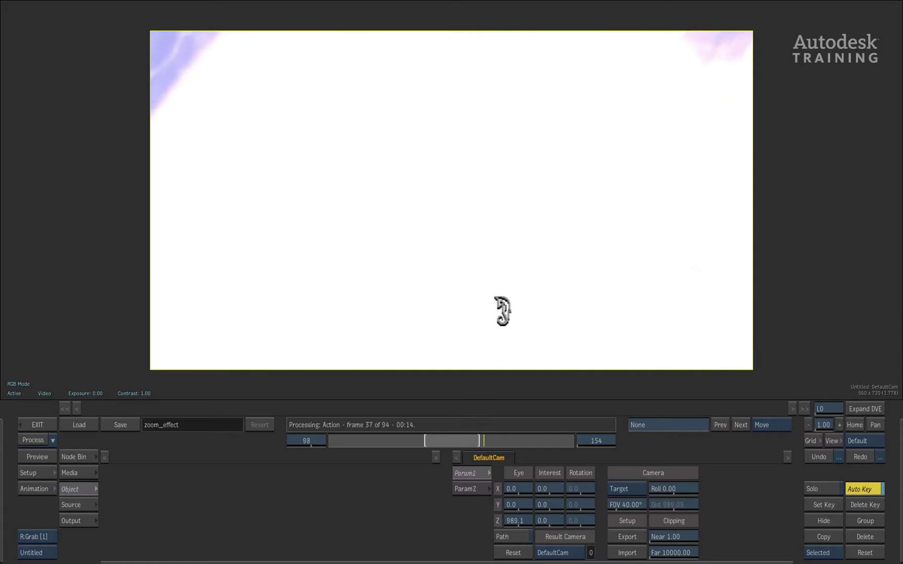
{"action": "key", "text": "Escape"}
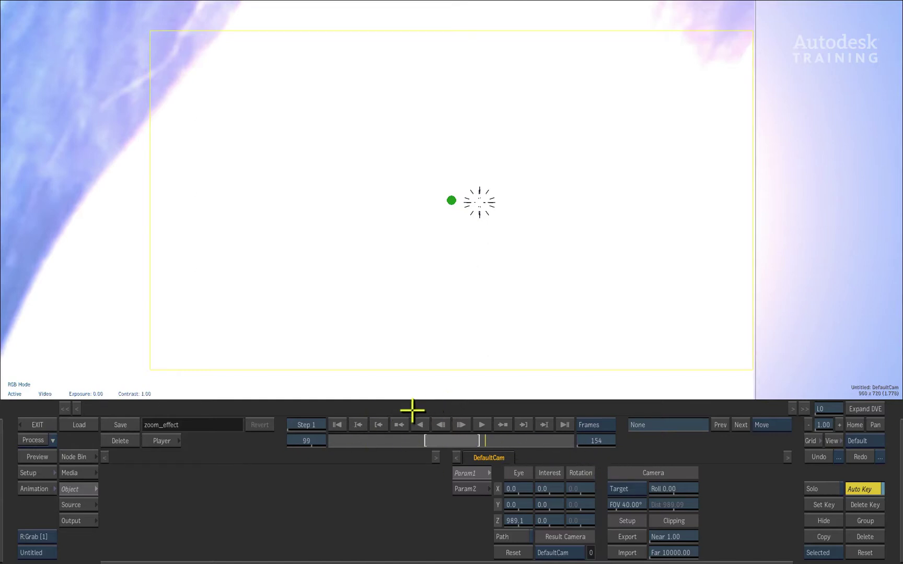
- Leave Action, switch to the Src/Rec viewer layout and replace Model_2 with zoom_effect_Comp
{"action": "left_click", "coordinate": [26, 425]}
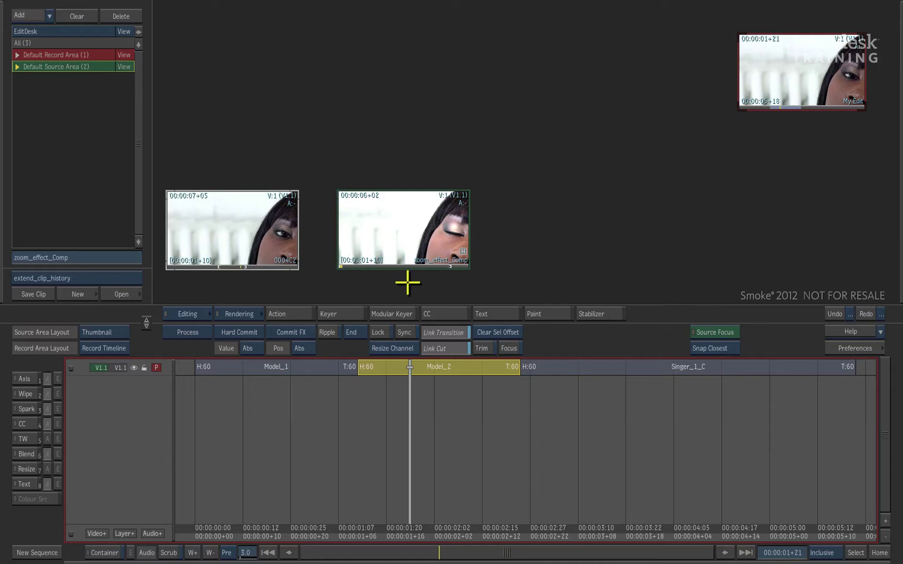
{"action": "left_click", "coordinate": [124, 332]}
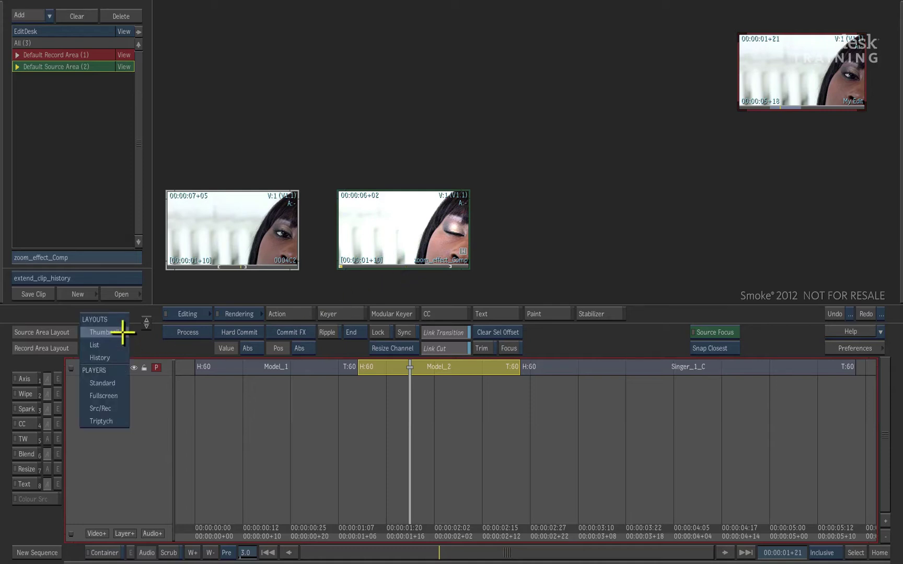
{"action": "left_click", "coordinate": [116, 408]}
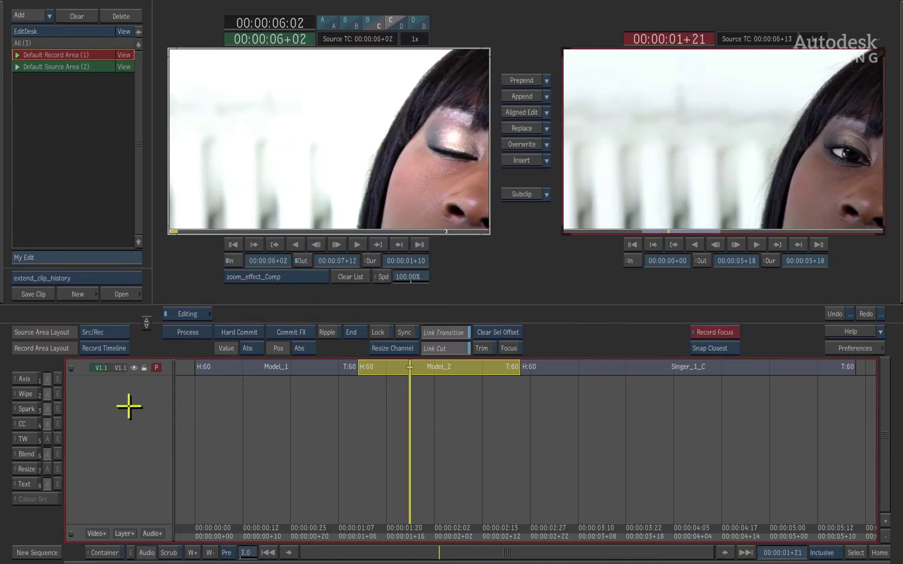
{"action": "left_click", "coordinate": [525, 128]}
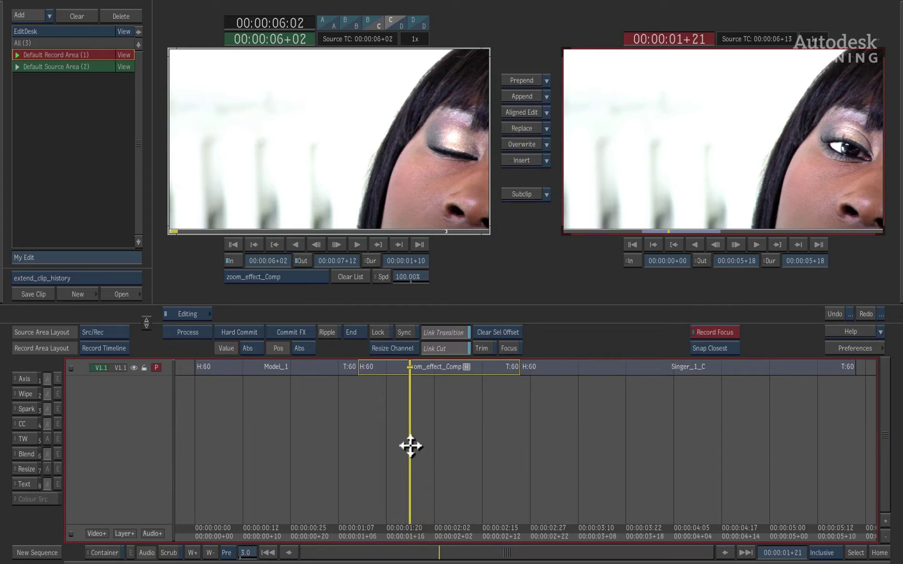
- Scrub the new composite, then trim both dissolves by -5 frames to 55 frames each
{"action": "left_click_drag", "start_coordinate": [400, 423], "coordinate": [427, 369]}
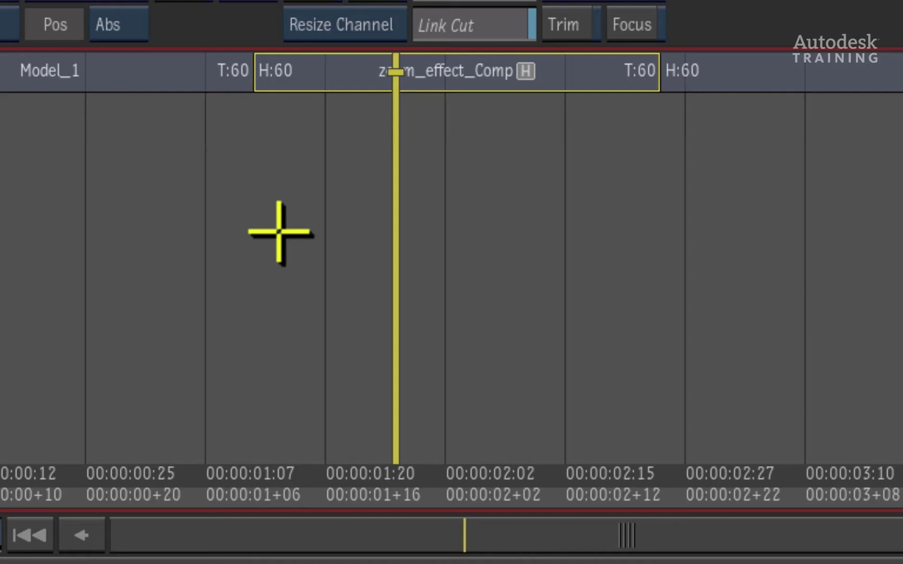
{"action": "key", "text": "Up"}
{"action": "type", "text": "-5"}
{"action": "key", "text": "Return"}
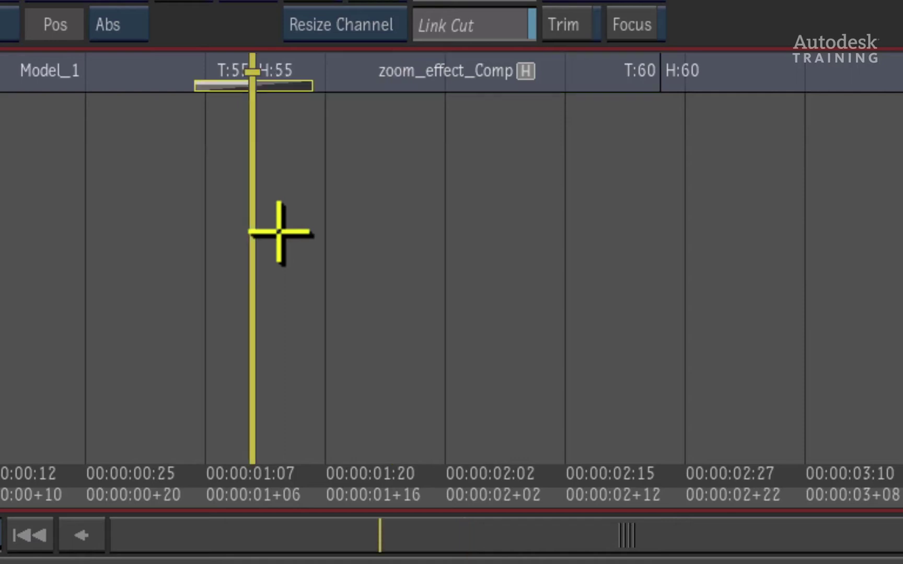
{"action": "key", "text": "Down"}
{"action": "type", "text": "-5"}
{"action": "key", "text": "Return"}
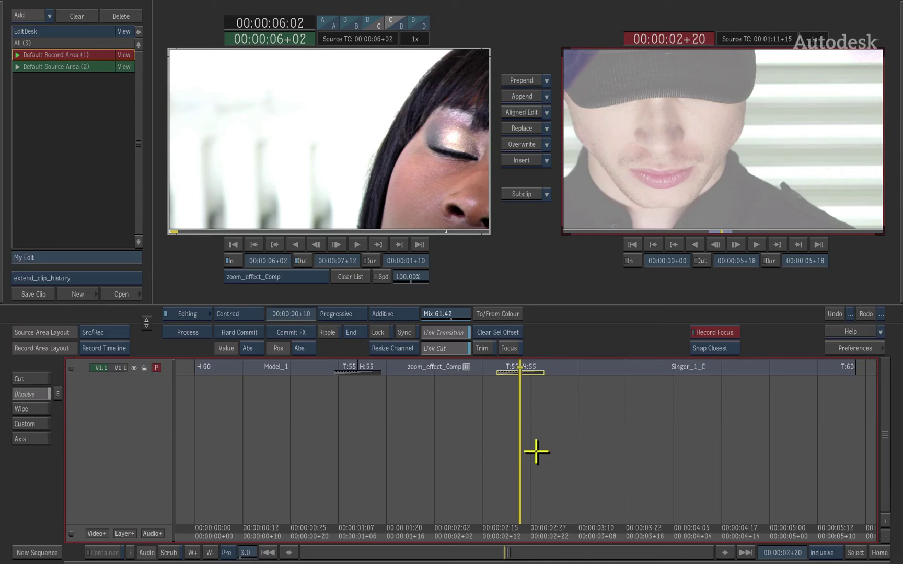
- Scrub through the first dissolve to check for unrendered frames, then select zoom_effect_Comp
{"action": "left_click_drag", "start_coordinate": [505, 520], "coordinate": [402, 505]}
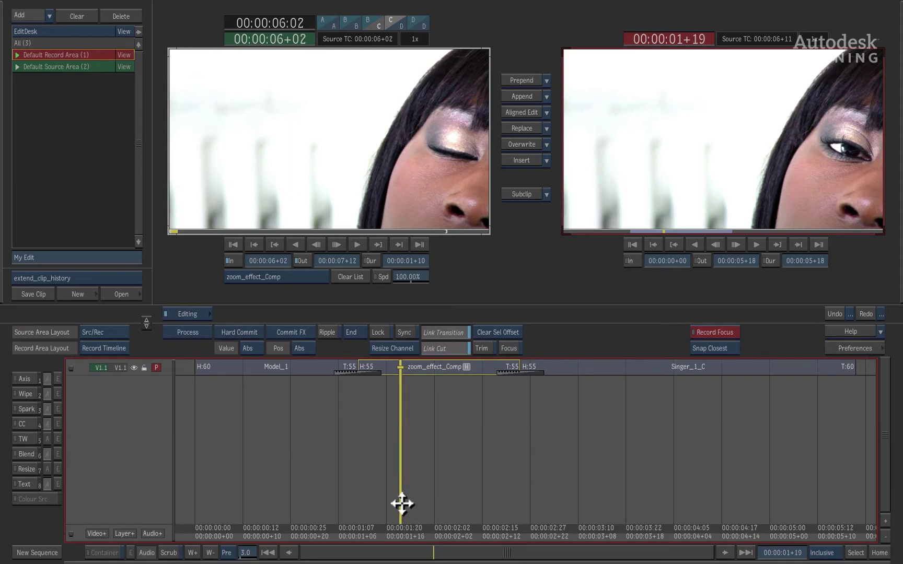
{"action": "left_click_drag", "start_coordinate": [400, 504], "coordinate": [343, 491]}
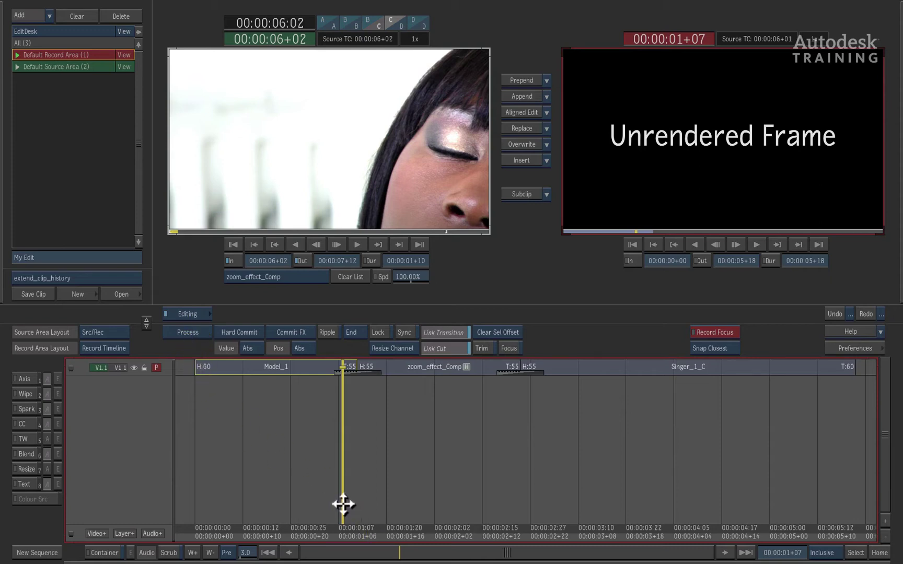
{"action": "left_click_drag", "start_coordinate": [342, 503], "coordinate": [431, 484]}
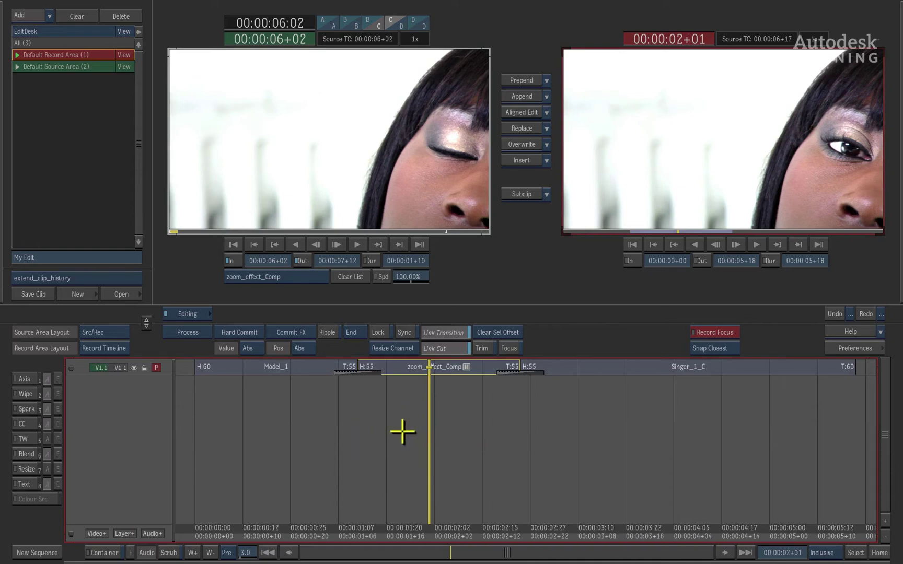
{"action": "left_click", "coordinate": [399, 365]}
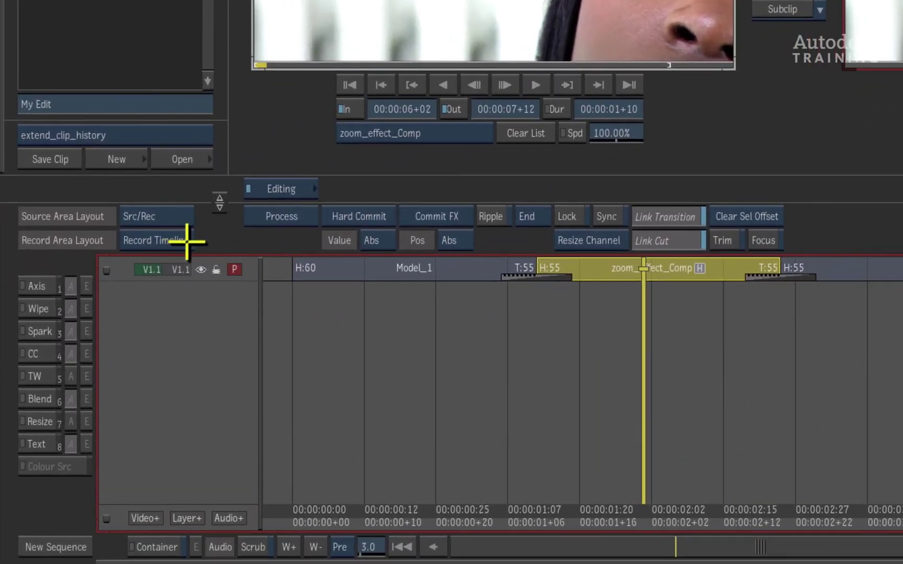
- Open the Action node from zoom_effect_Comp's History view, confirming the setup replacement
{"action": "left_click", "coordinate": [187, 242]}
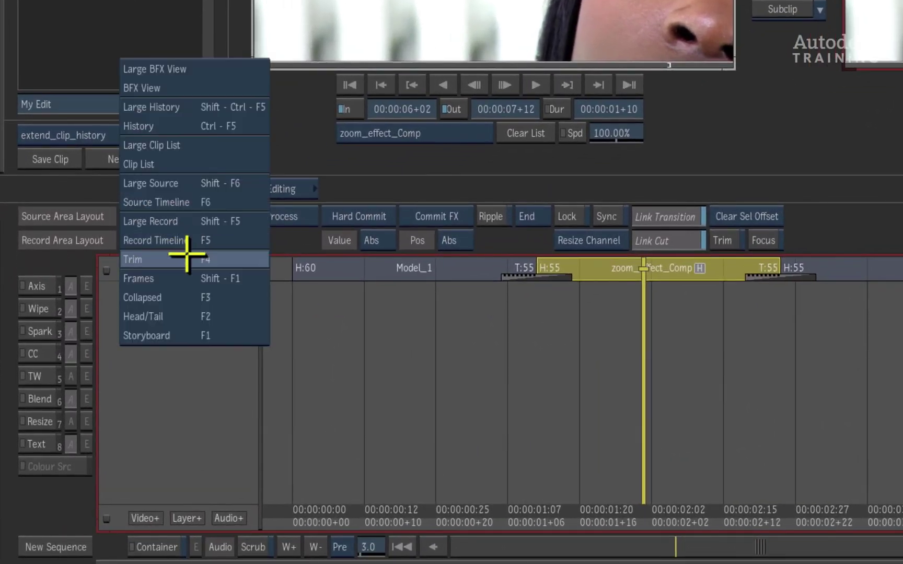
{"action": "left_click", "coordinate": [218, 124]}
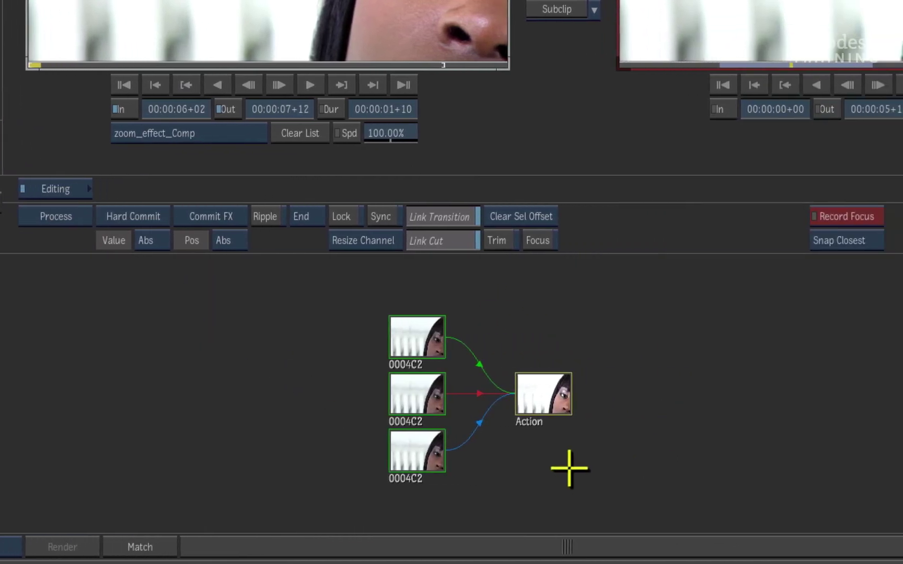
{"action": "double_click", "coordinate": [547, 395]}
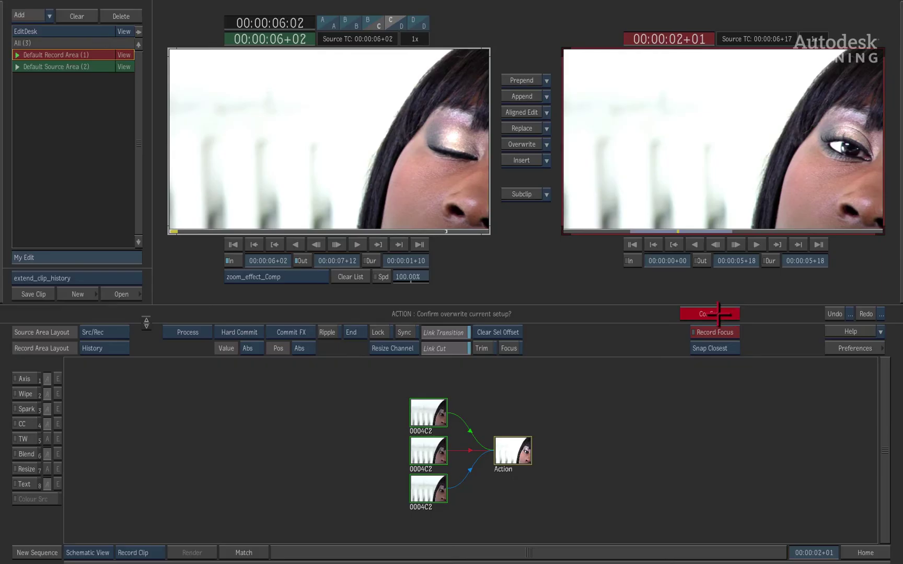
{"action": "left_click", "coordinate": [715, 314]}
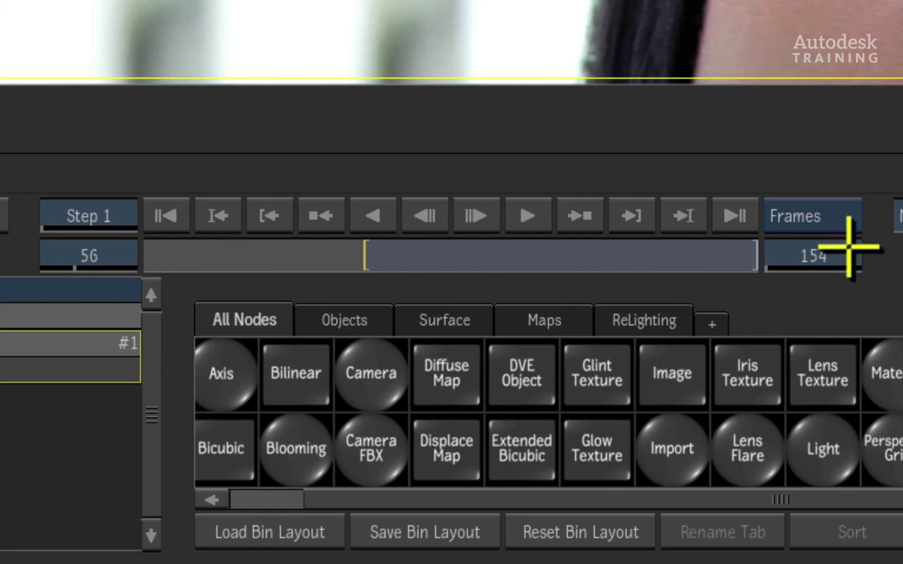
- Extend the processing range bar at both ends, pushing the last frame past 154
{"action": "left_click_drag", "start_coordinate": [851, 249], "coordinate": [863, 242]}
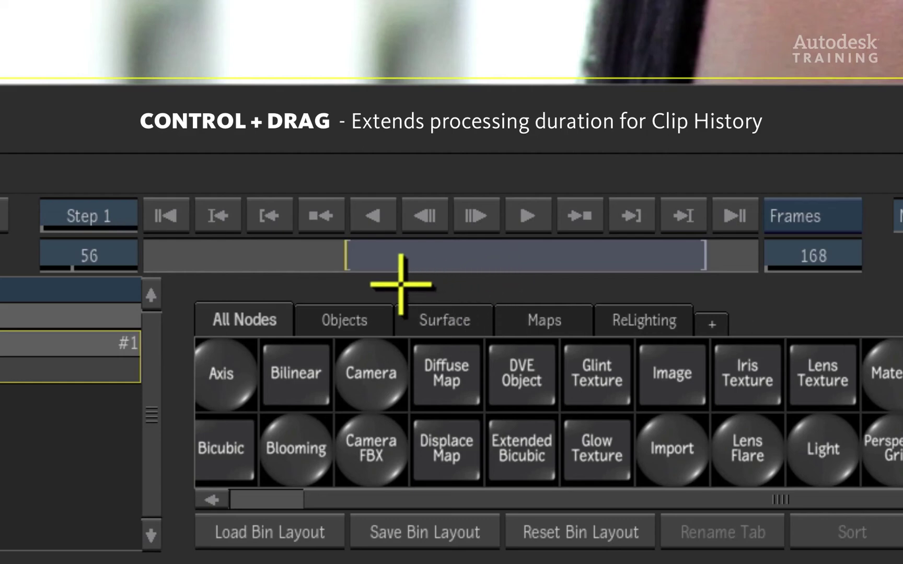
{"action": "left_click_drag", "start_coordinate": [343, 252], "coordinate": [280, 255]}
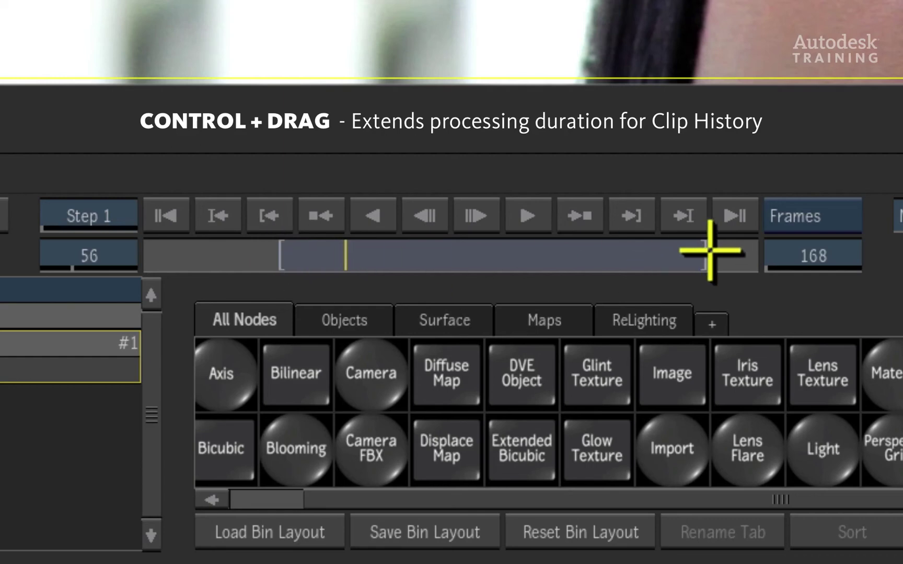
{"action": "left_click_drag", "start_coordinate": [716, 252], "coordinate": [748, 248]}
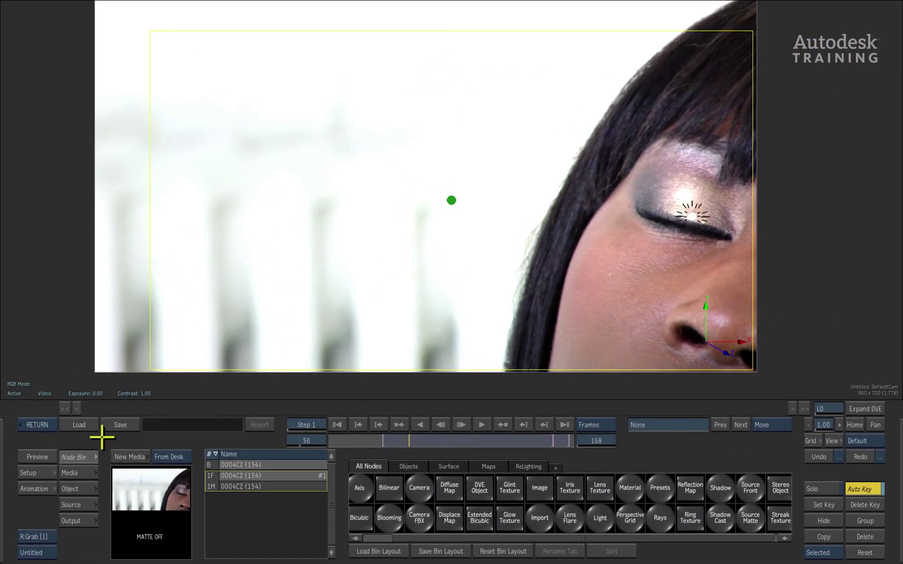
- Re-process Action over the extended range and scrub both dissolves on the My Edit timeline
{"action": "left_click", "coordinate": [41, 424]}
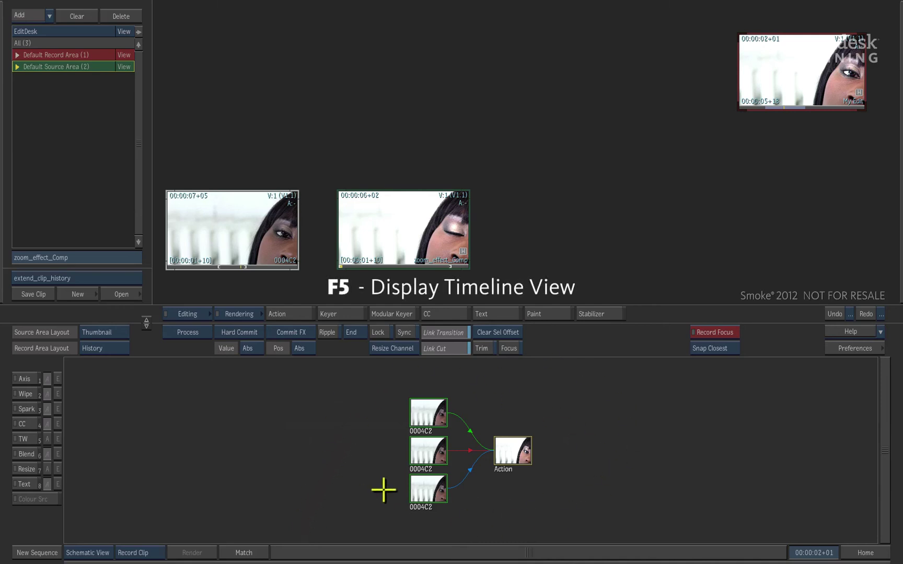
{"action": "key", "text": "F5"}
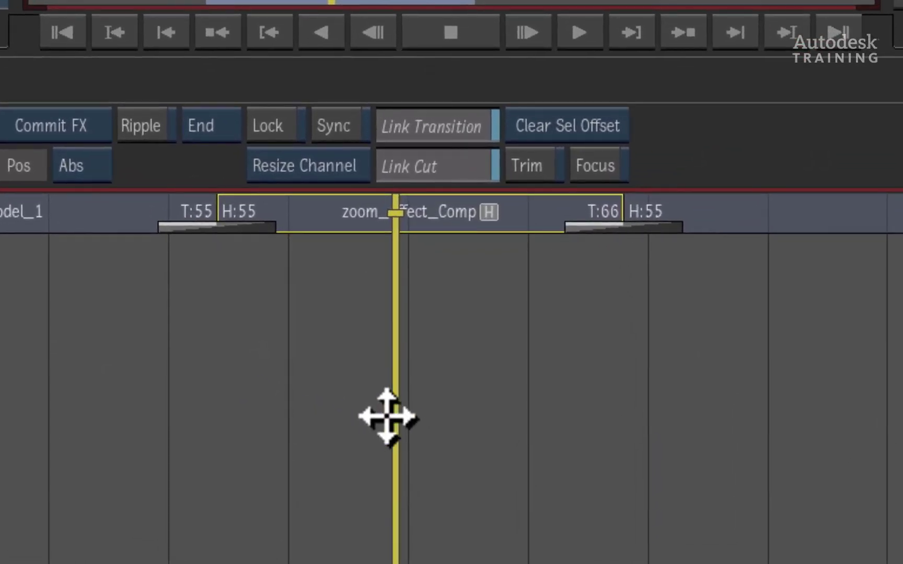
{"action": "left_click_drag", "start_coordinate": [387, 417], "coordinate": [335, 428]}
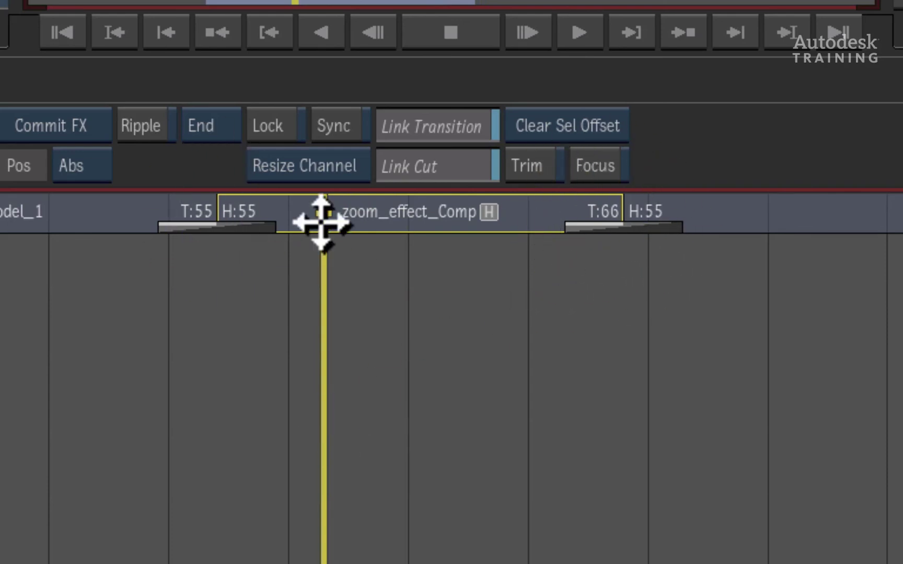
{"action": "left_click_drag", "start_coordinate": [327, 378], "coordinate": [175, 358]}
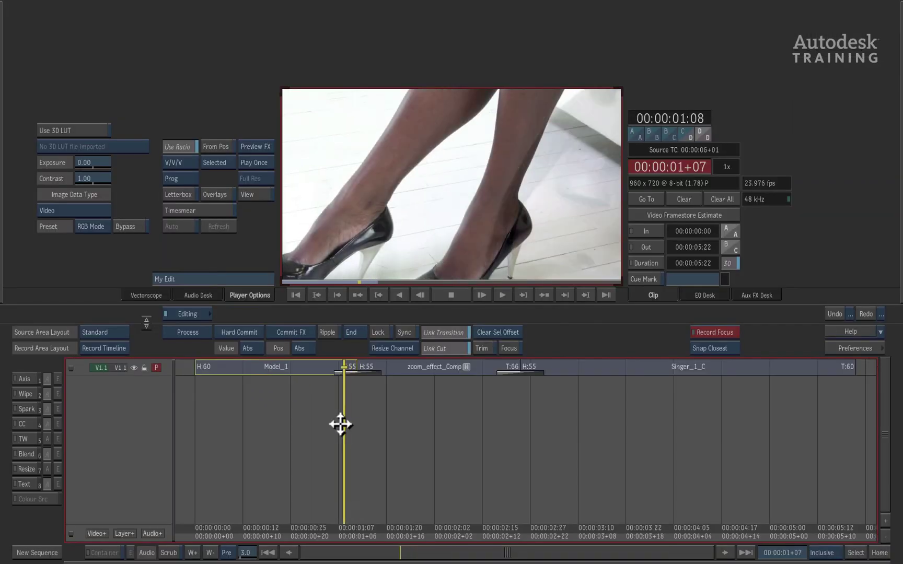
{"action": "left_click_drag", "start_coordinate": [341, 424], "coordinate": [402, 403]}
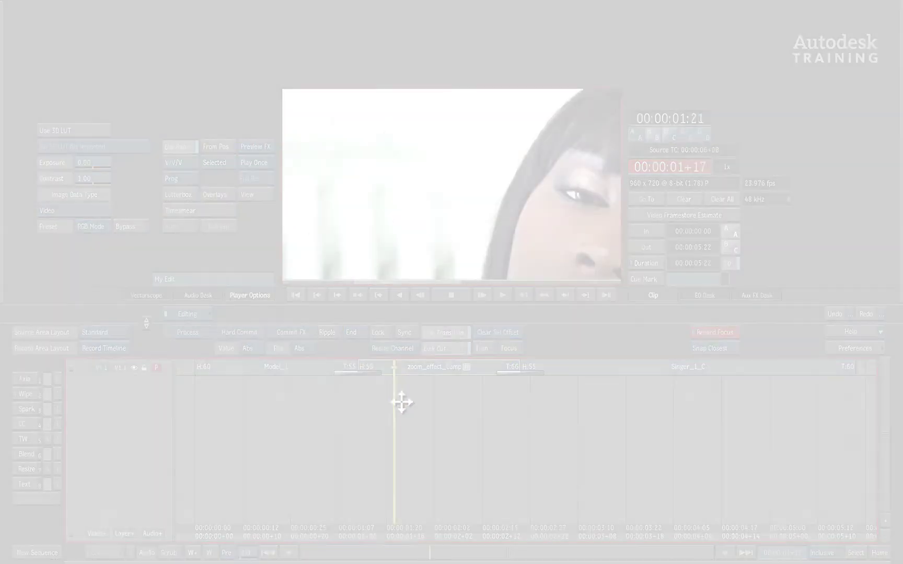